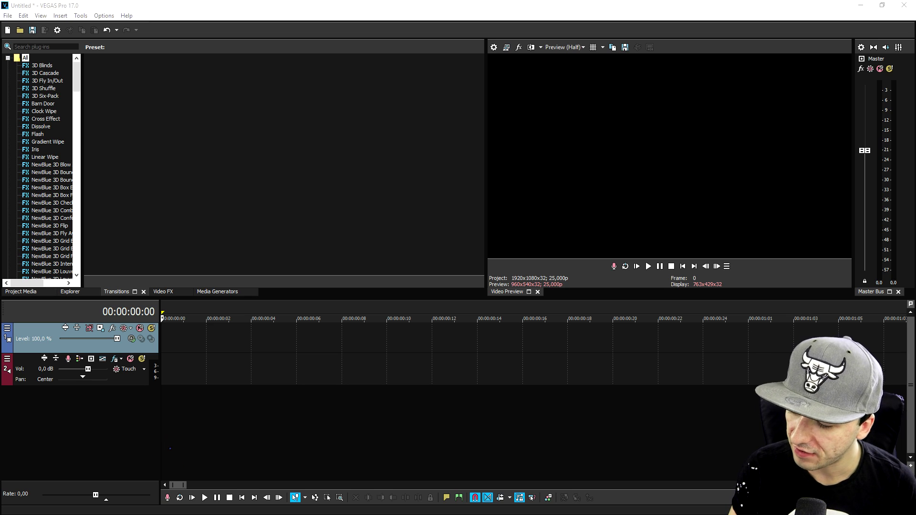
- Add the Porto day-to-night timelapse to the start of the timeline, delete its audio event, and return the playhead to the start
drag(0, 343, 346, 377)
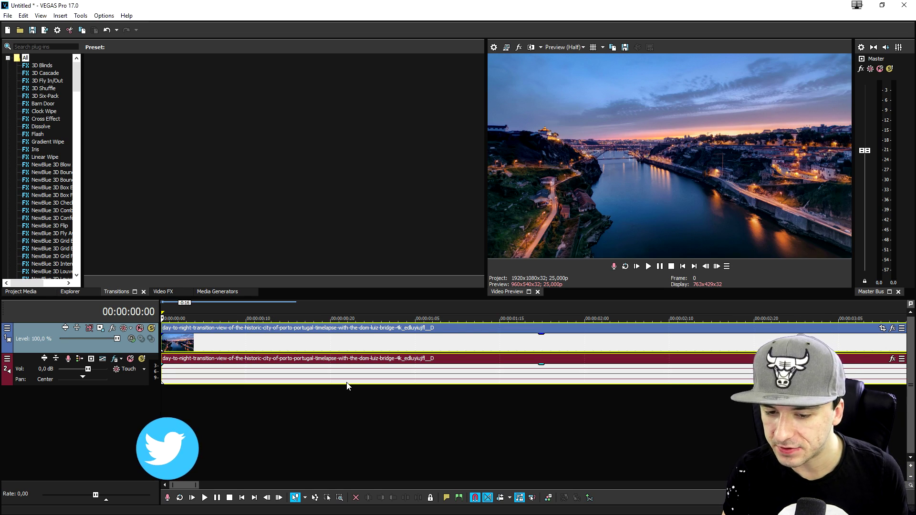
click(354, 383)
scroll(353, 383, down, 8)
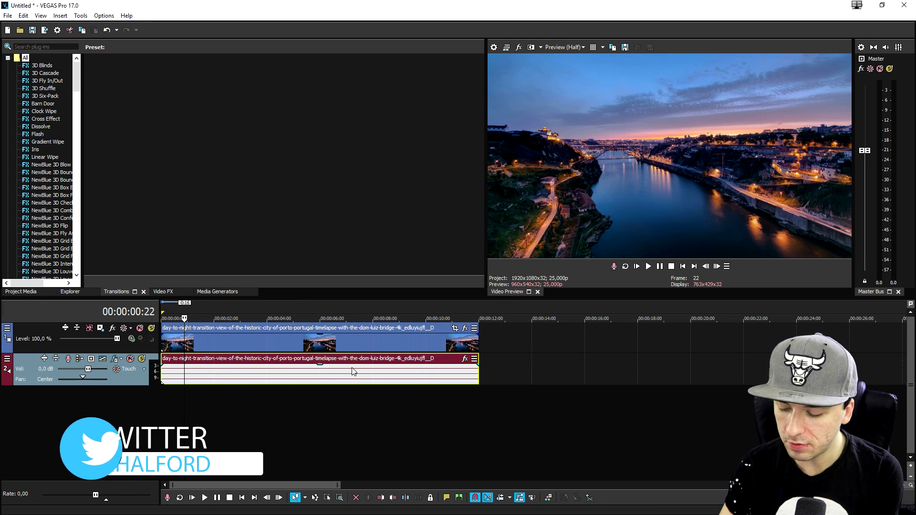
double_click(356, 370)
key(Delete)
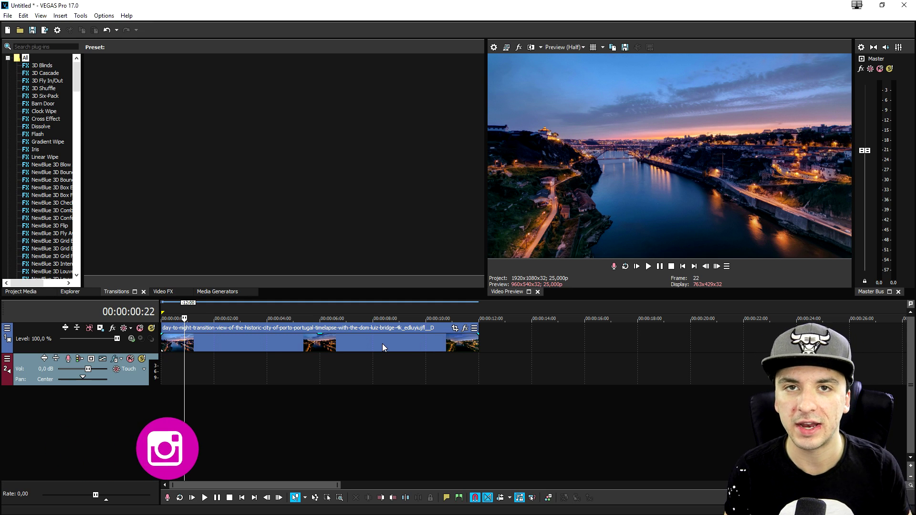
scroll(381, 343, up, 3)
click(682, 266)
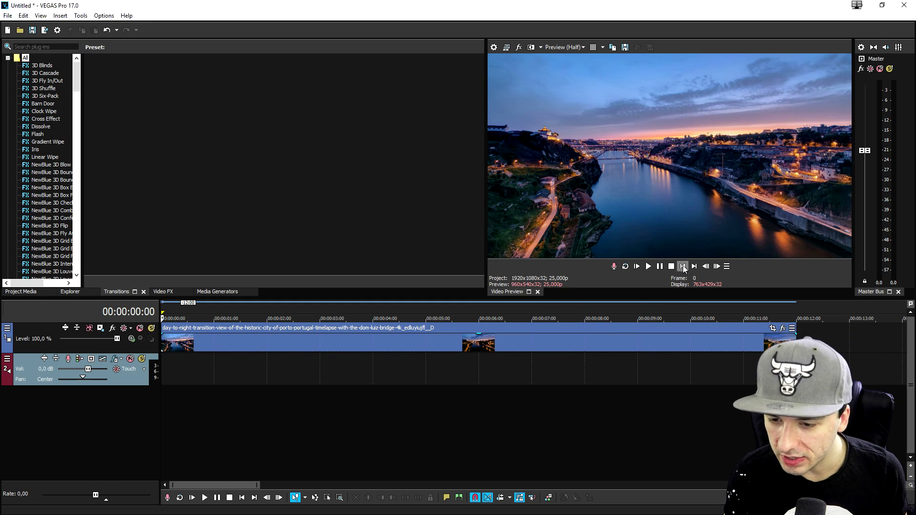
- Darken the timelapse event by lowering its opacity to about 65 %
click(390, 335)
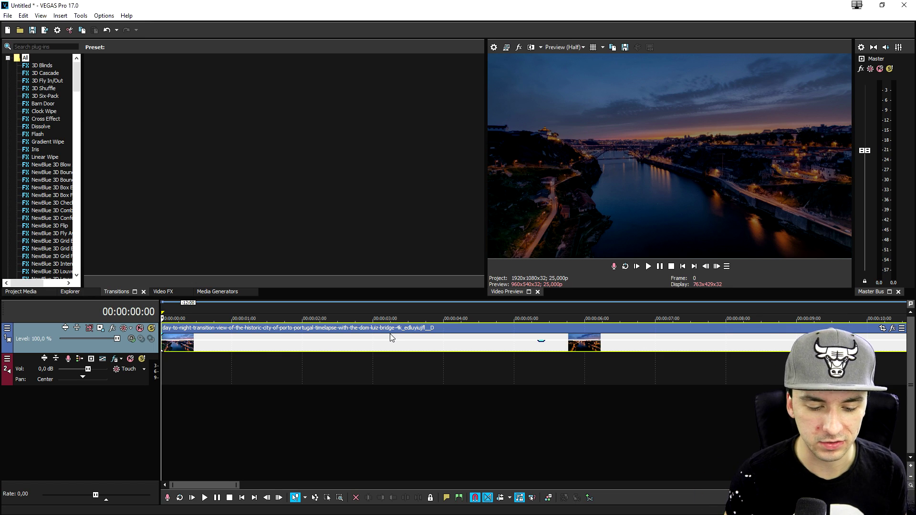
drag(394, 344, 394, 343)
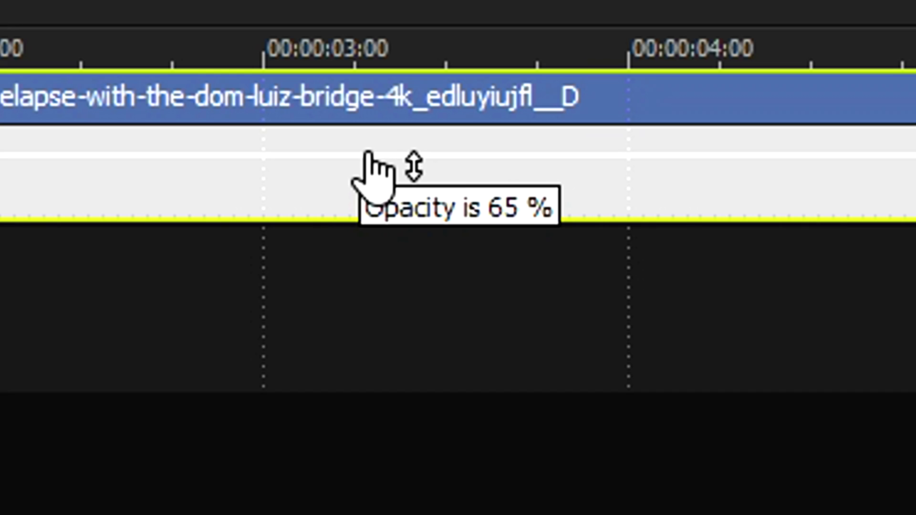
drag(369, 153, 371, 156)
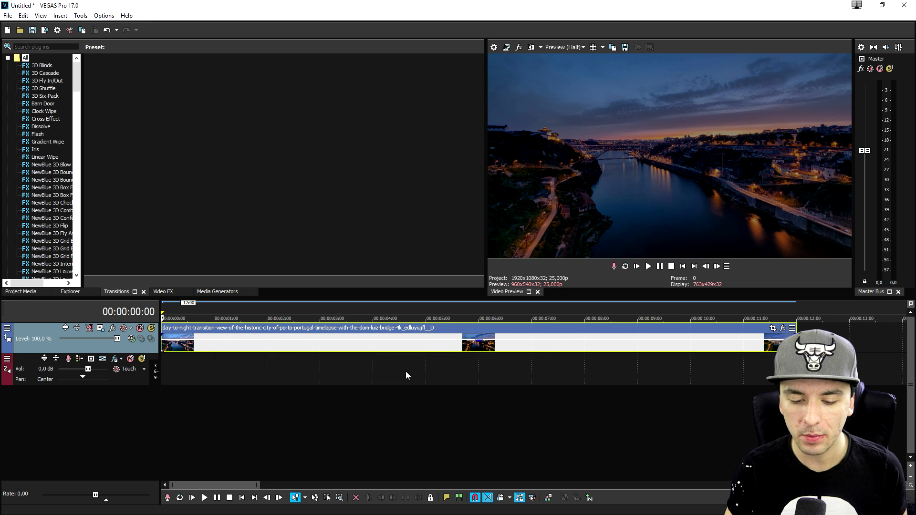
- Turn off Maintain aspect ratio and choose Disable resample in the timelapse event's properties
right_click(408, 353)
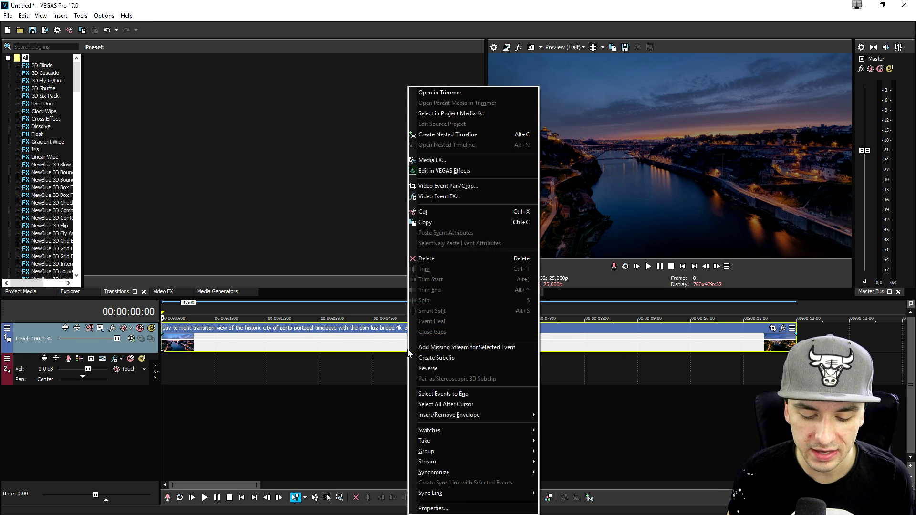
click(461, 504)
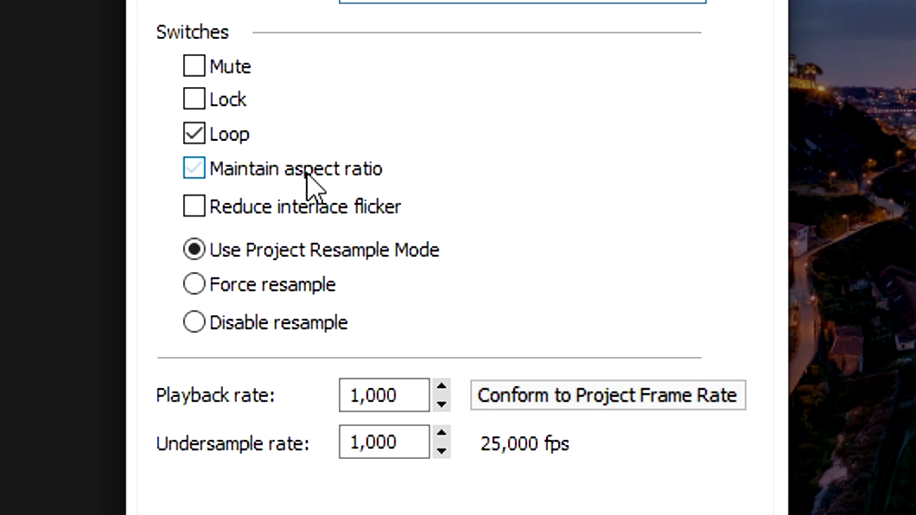
click(308, 176)
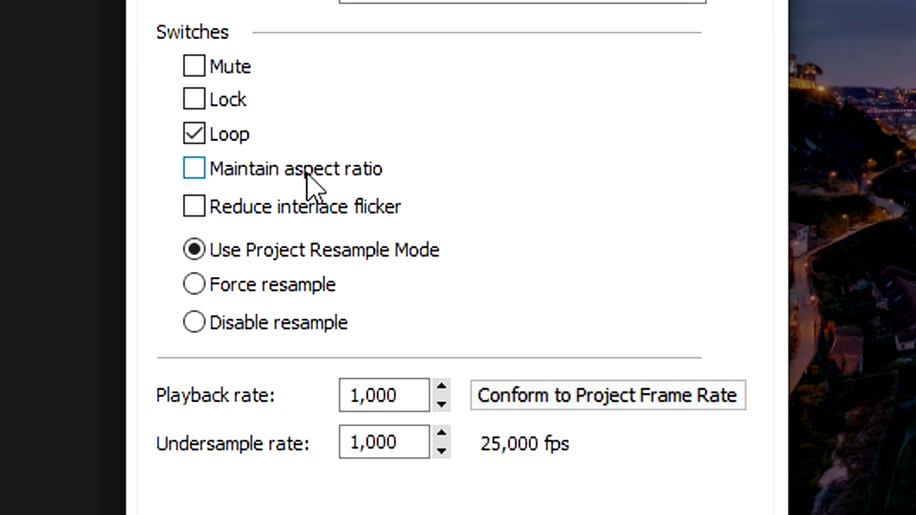
click(292, 335)
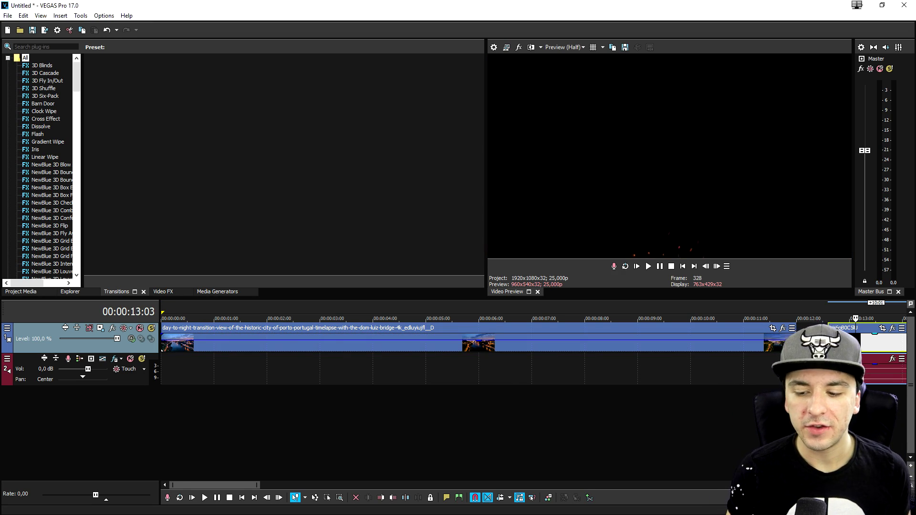
- Turn off Maintain aspect ratio and choose Disable resample for the ember particle video event
scroll(608, 350, down, 3)
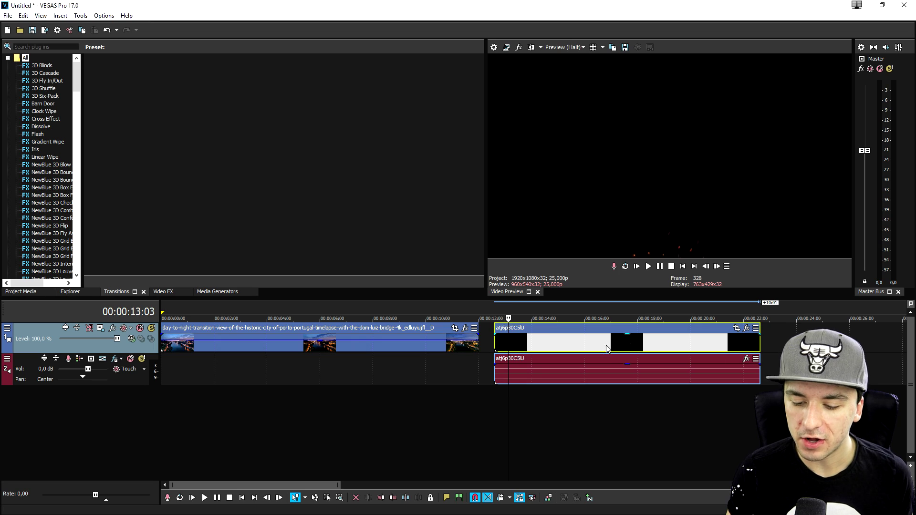
right_click(649, 352)
click(654, 509)
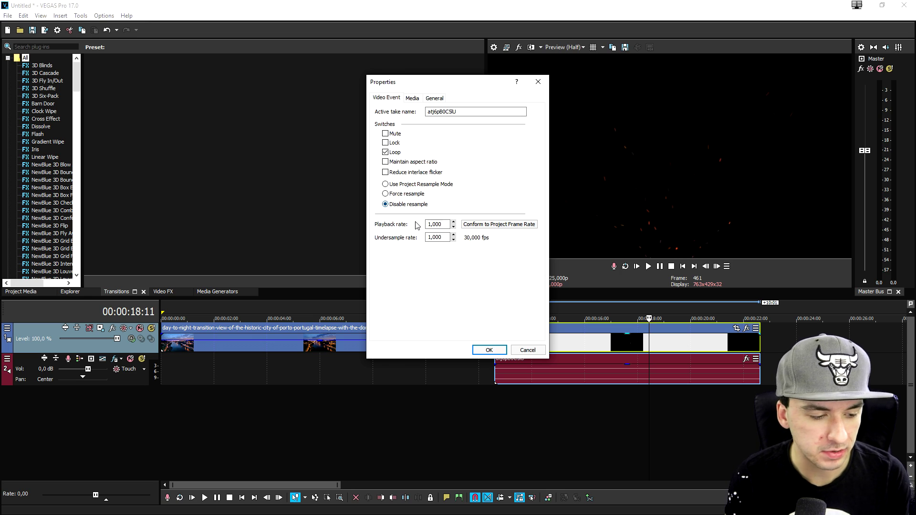
key(Return)
- Apply the Brightness and Contrast effect with the last Videos preset to the particle event and close its settings
click(164, 292)
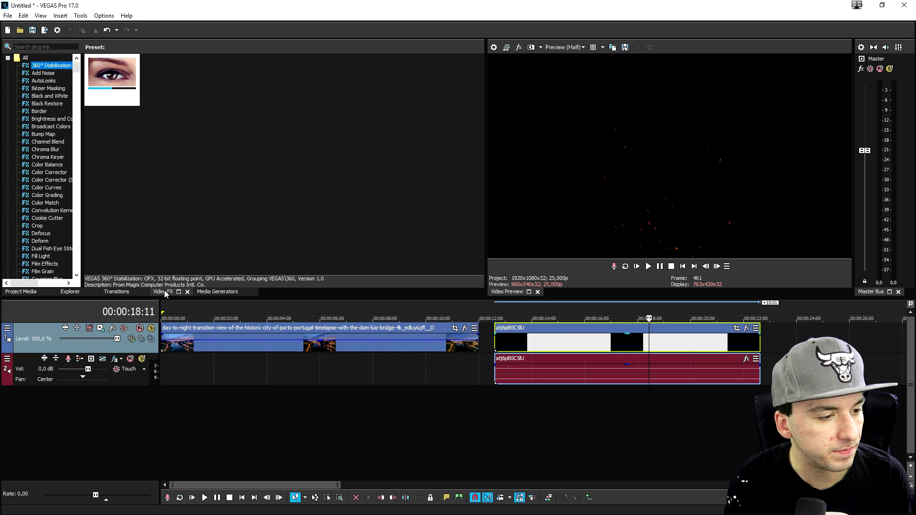
click(53, 119)
drag(167, 179, 508, 324)
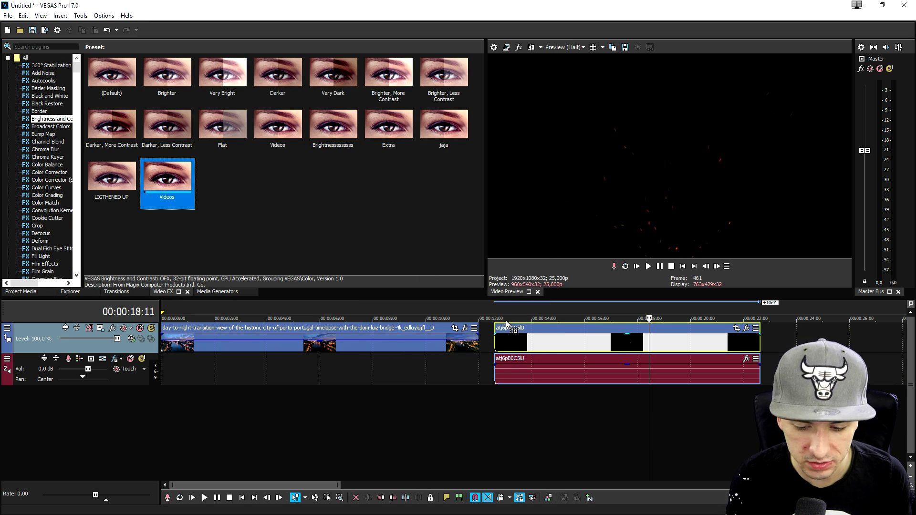
drag(617, 233, 617, 341)
click(807, 131)
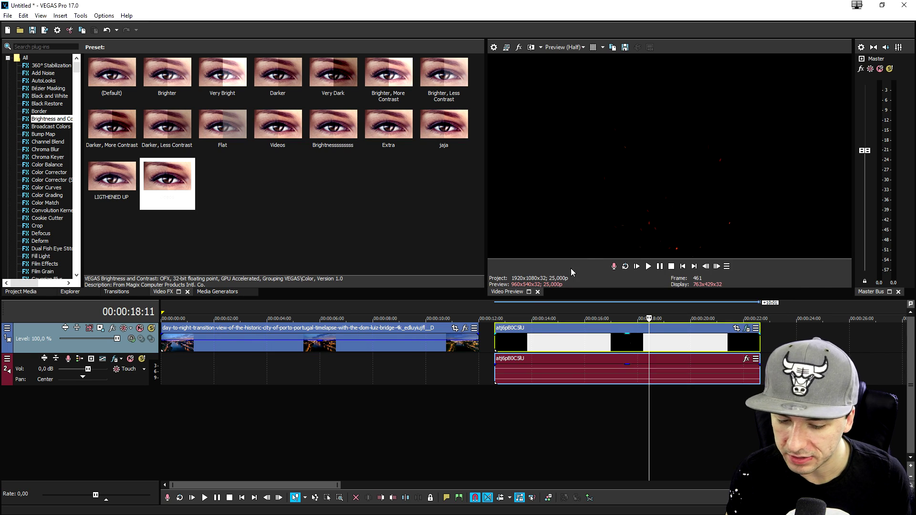
- Insert a new video track above the timelapse track and move the particle event onto it
right_click(487, 339)
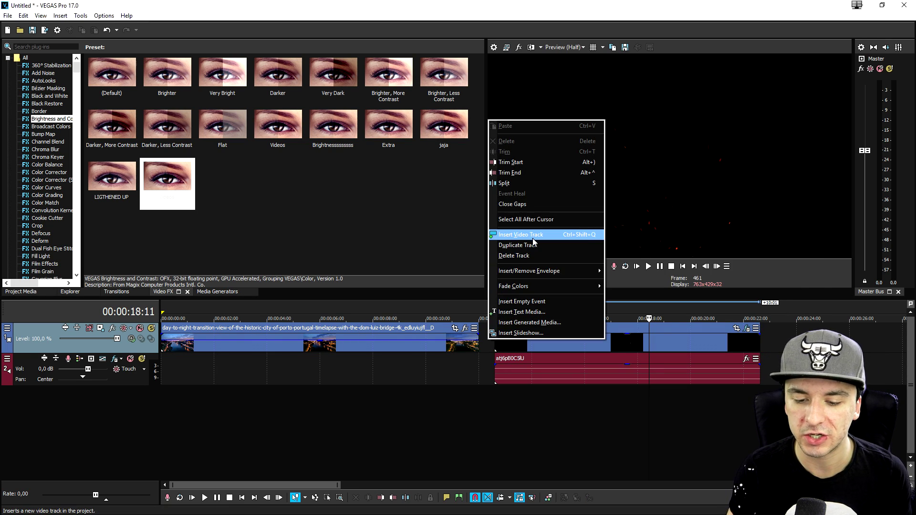
click(522, 235)
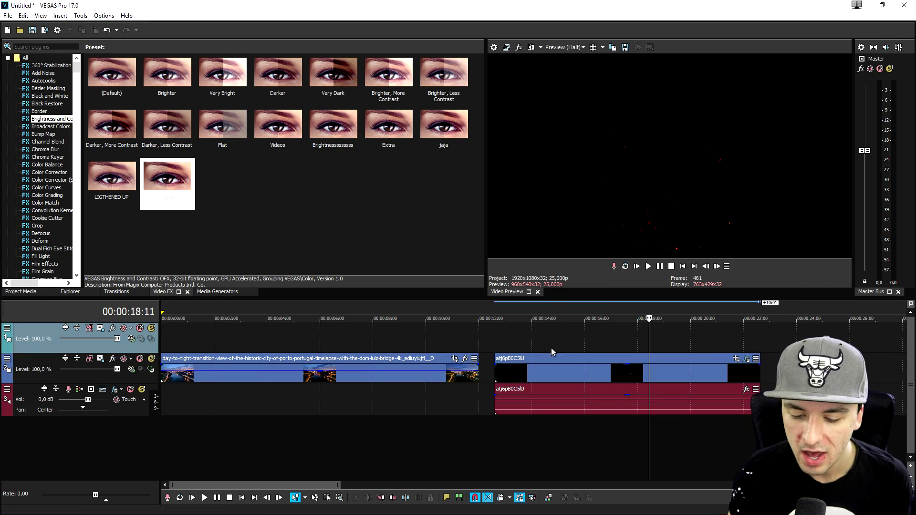
drag(553, 359, 552, 354)
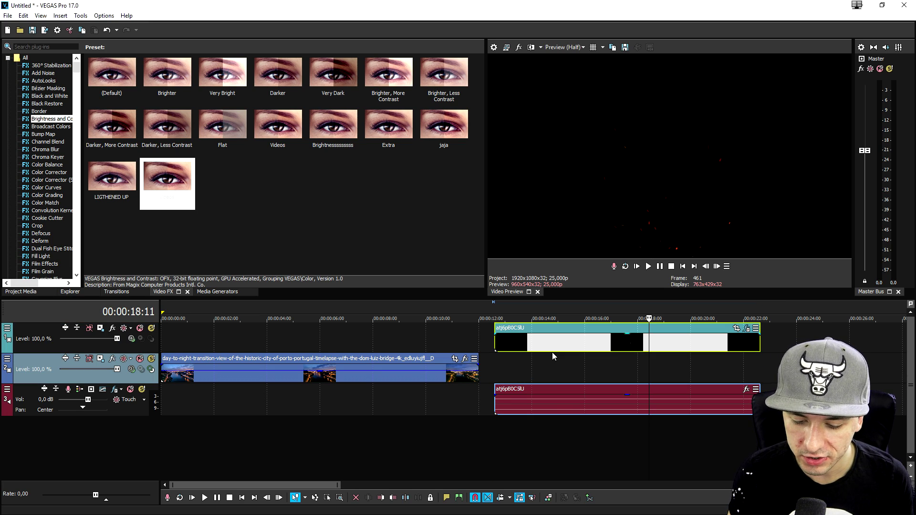
- Delete the particle clip's audio event and move its video event to the start of the timeline, above the timelapse
click(552, 414)
key(Delete)
drag(577, 345, 225, 349)
click(247, 350)
scroll(444, 349, up, 2)
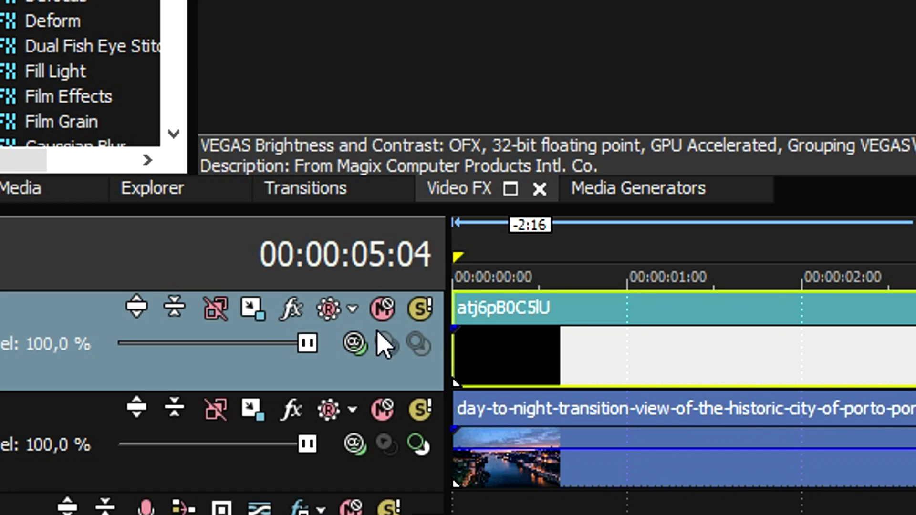
- Set the particle track's compositing mode to Screen and play back the combined result
click(353, 343)
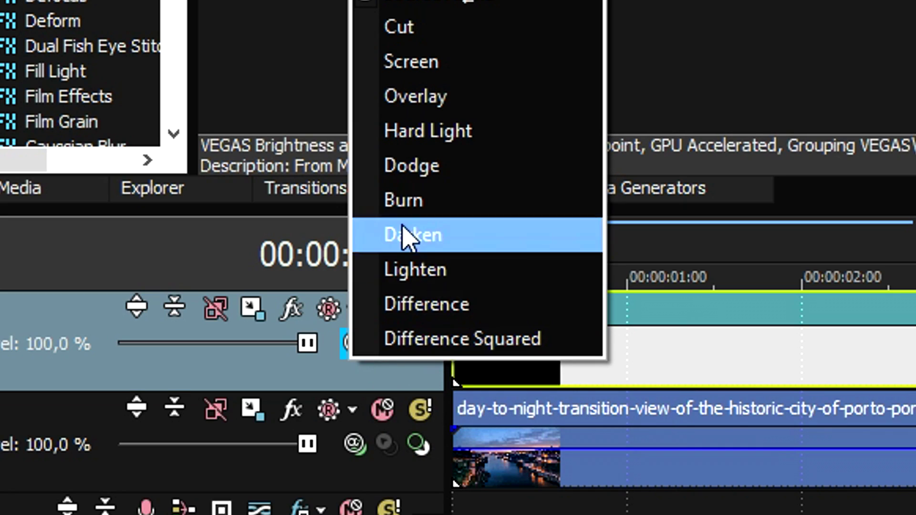
click(482, 67)
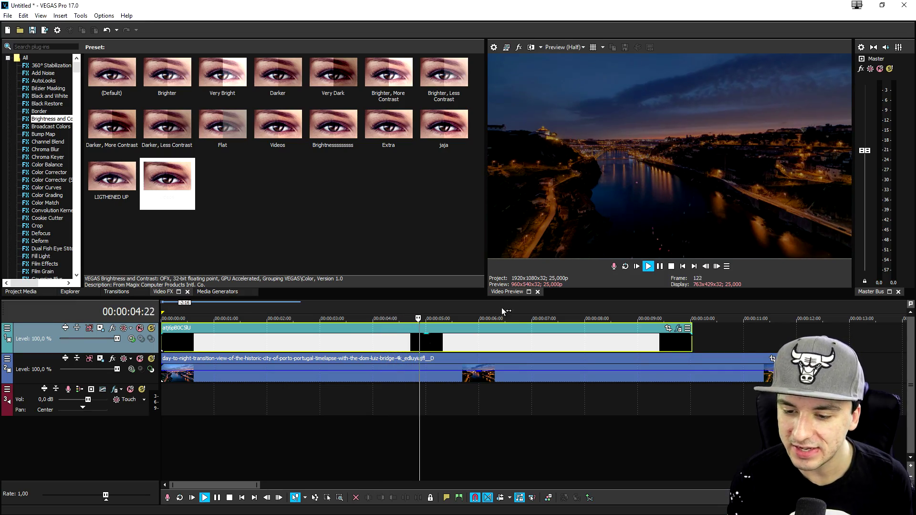
scroll(510, 338, down, 2)
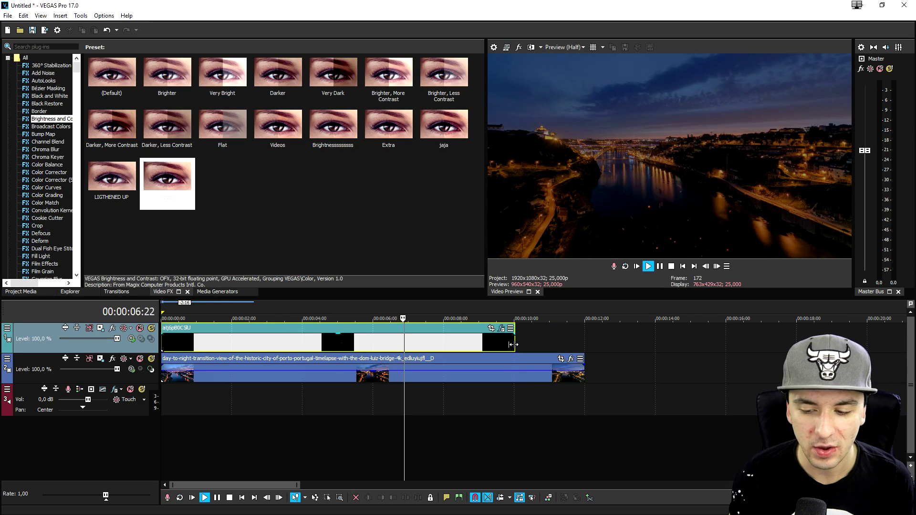
key(space)
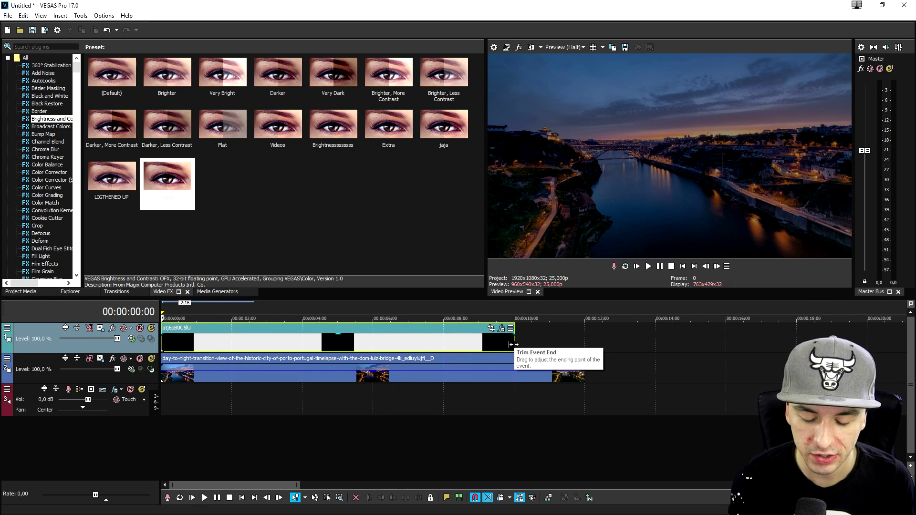
- Copy the particle event, paste it after the first, and overlap the two with a crossfade of about 1.4 seconds
key(ctrl+c)
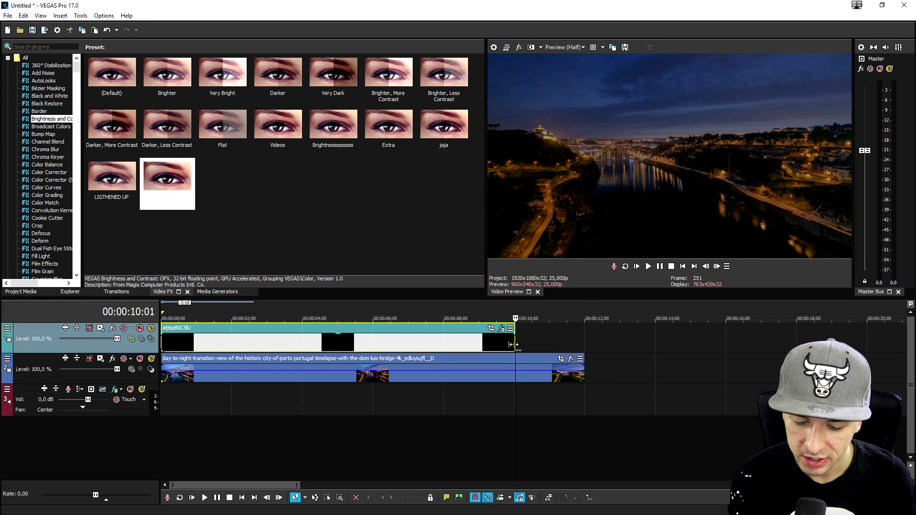
key(ctrl+v)
right_click(519, 344)
click(498, 343)
drag(589, 347, 540, 347)
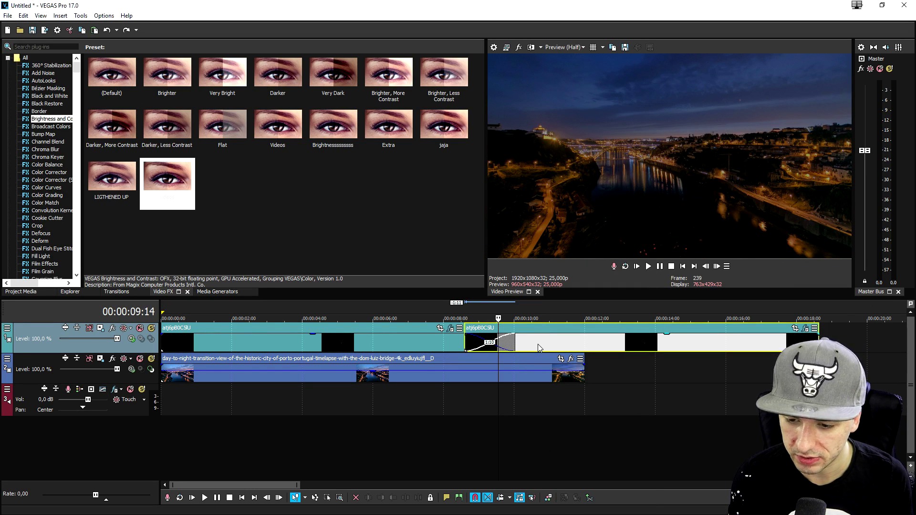
click(564, 307)
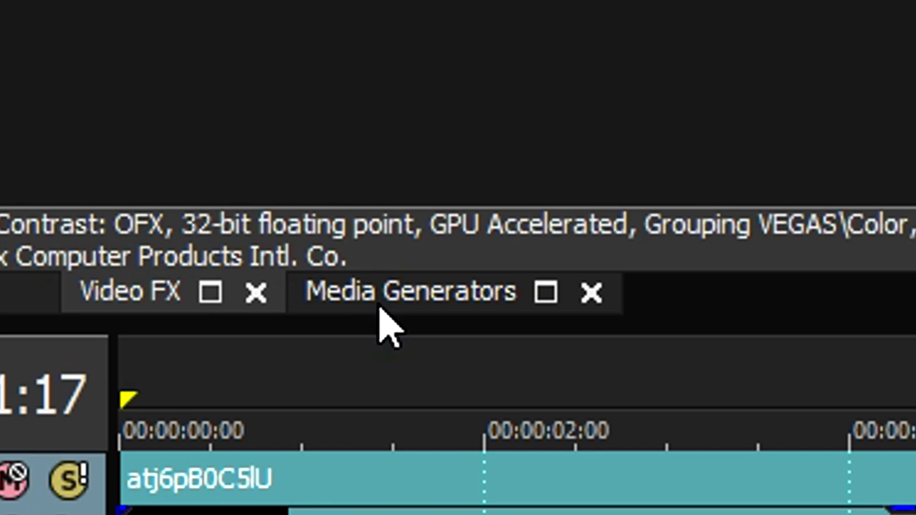
- Add a default Titles & Text event on a new track above the particle track
click(213, 293)
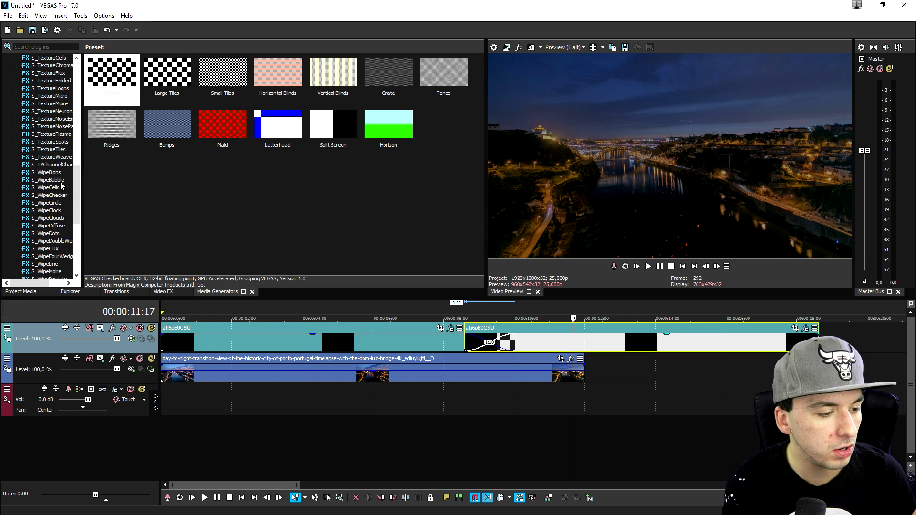
scroll(60, 187, down, 3)
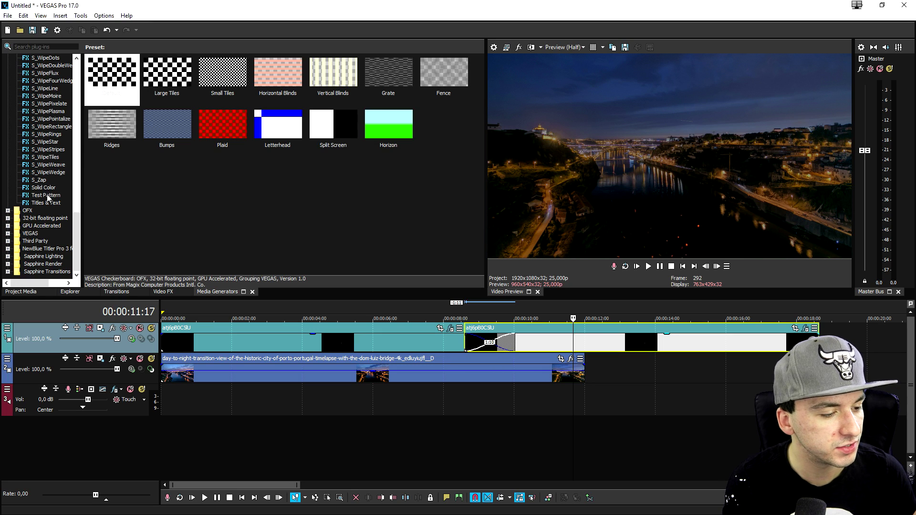
click(47, 196)
click(52, 204)
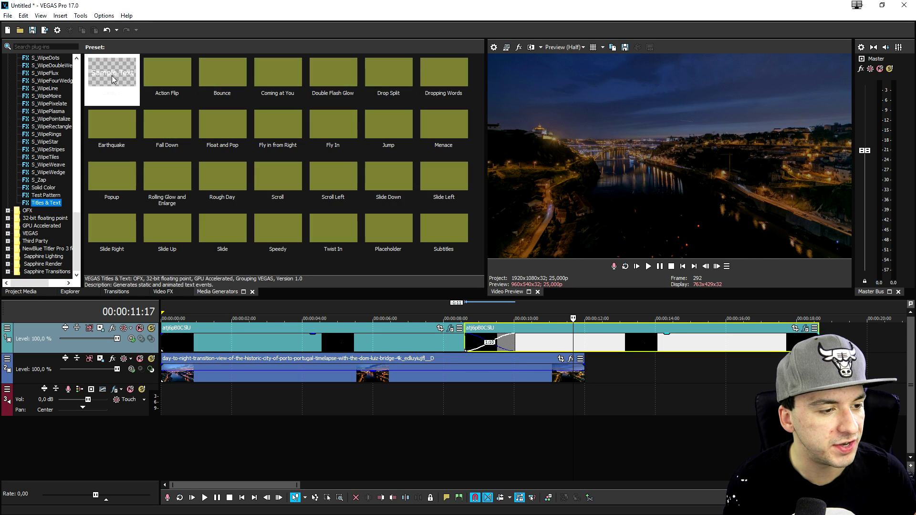
drag(112, 75, 396, 319)
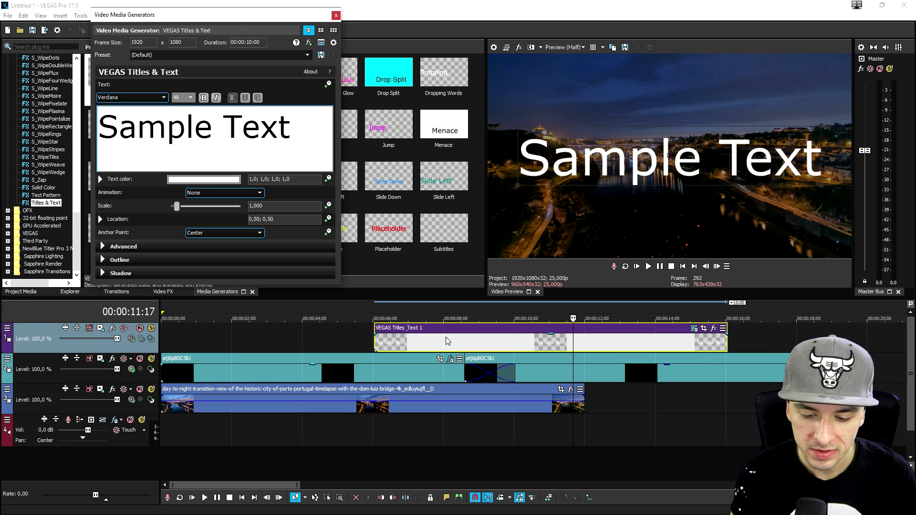
- Move the title event to the start of the timeline and extend its end slightly past the end of the timelapse
drag(455, 346, 170, 337)
scroll(431, 343, down, 2)
drag(339, 343, 397, 344)
key(ctrl+Home)
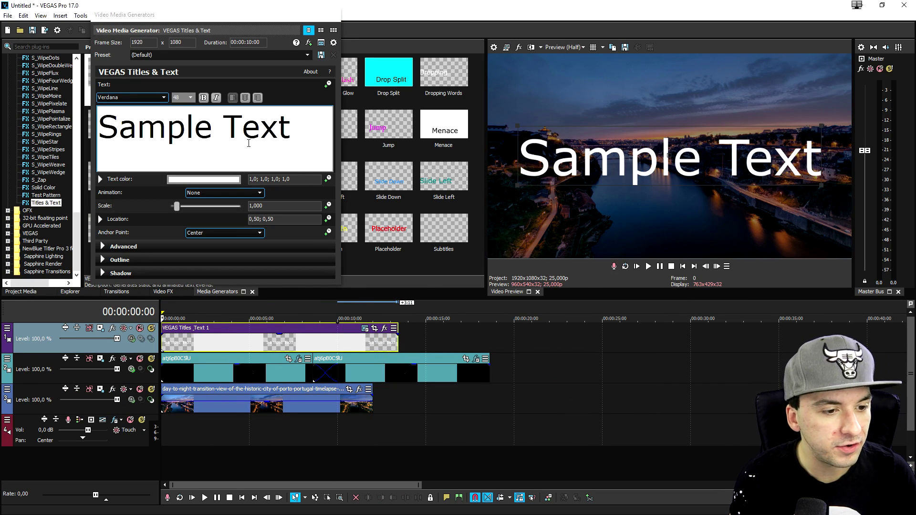
- Replace the title's sample text with "THANKS FOR WATCHING!"
click(249, 143)
key(ctrl+a)
text(THANK YOU FO)
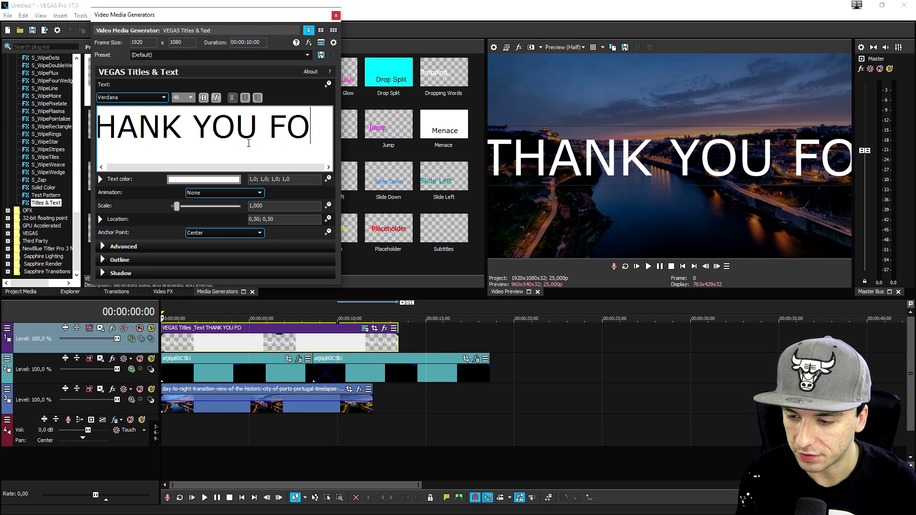
key(BackSpace)
key(BackSpace)
key(BackSpace)
key(BackSpace)
key(BackSpace)
key(BackSpace)
key(BackSpace)
text(S FOR WATCHING!)
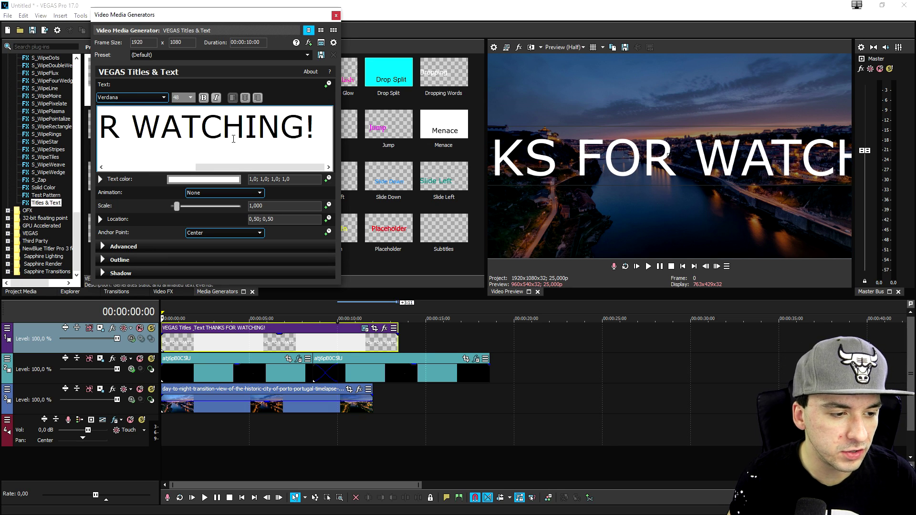
- Set the font of the whole title text to Voodoo Doll
double_click(219, 114)
click(220, 114)
key(ctrl+a)
click(142, 97)
scroll(139, 129, down, 3)
scroll(154, 127, down, 8)
scroll(158, 126, down, 5)
scroll(159, 127, down, 5)
scroll(159, 127, down, 5)
scroll(159, 126, down, 5)
scroll(159, 127, down, 5)
scroll(160, 126, down, 1)
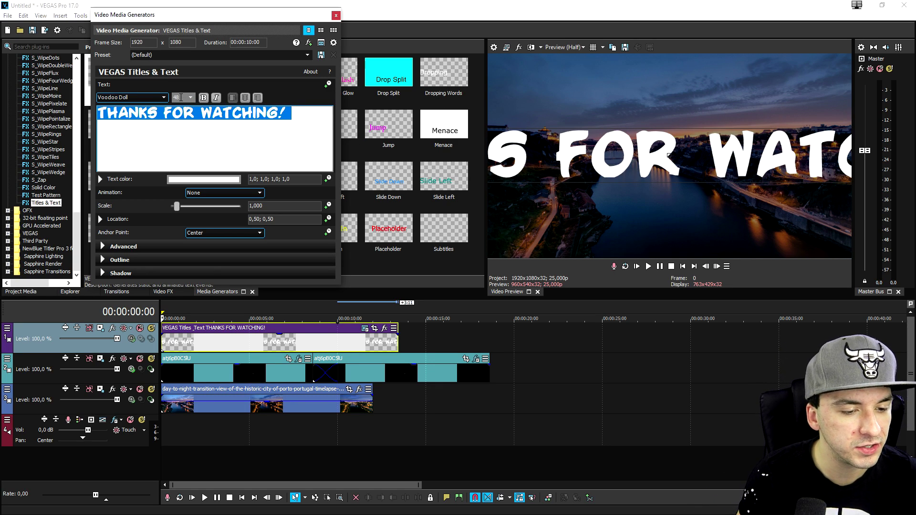
- Reduce the title's font size to 20 and move the text to the top centre of the frame, at location 0,50; 0,92
scroll(180, 98, up, 6)
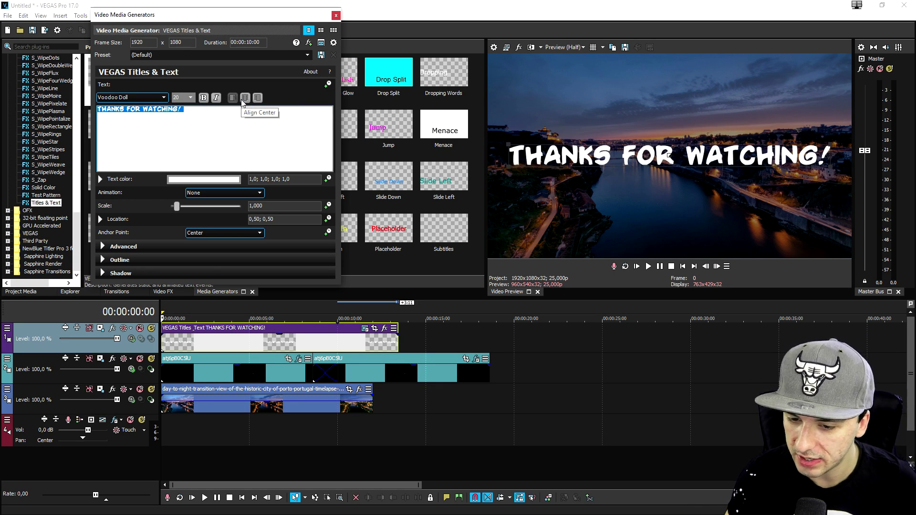
mouse_move(586, 158)
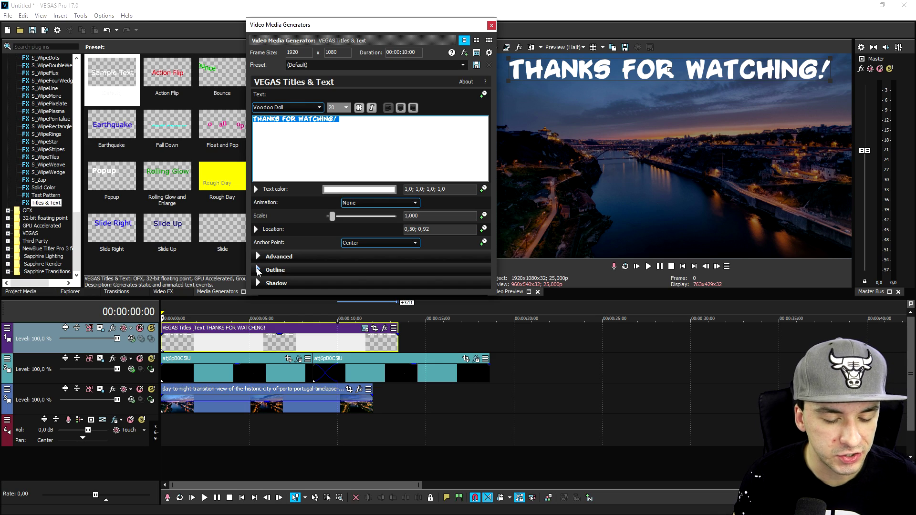
- Give the title text a black outline with a width of about 5,374
click(258, 270)
scroll(253, 208, down, 2)
click(362, 249)
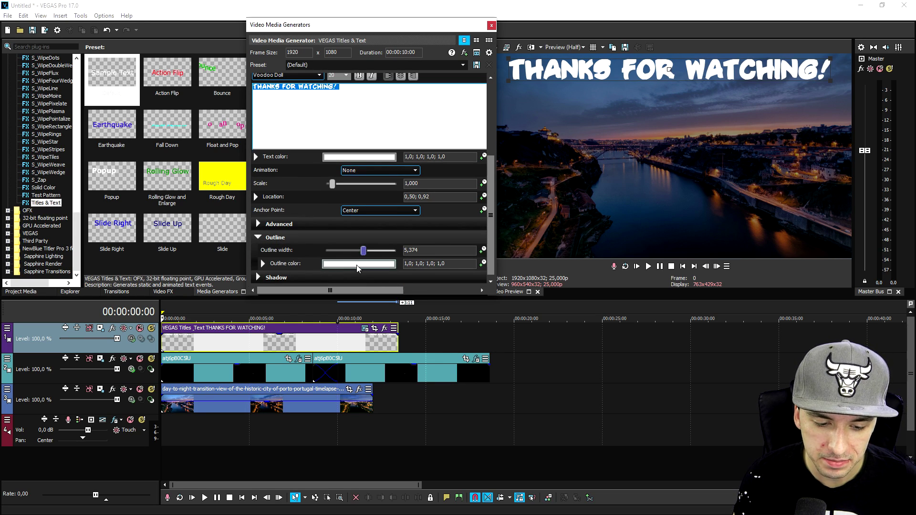
click(358, 264)
drag(337, 307, 260, 391)
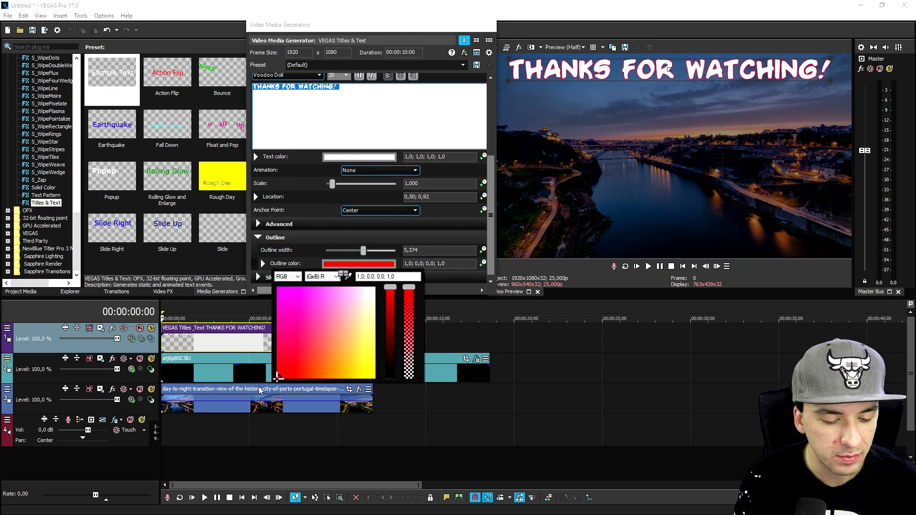
click(412, 223)
click(359, 264)
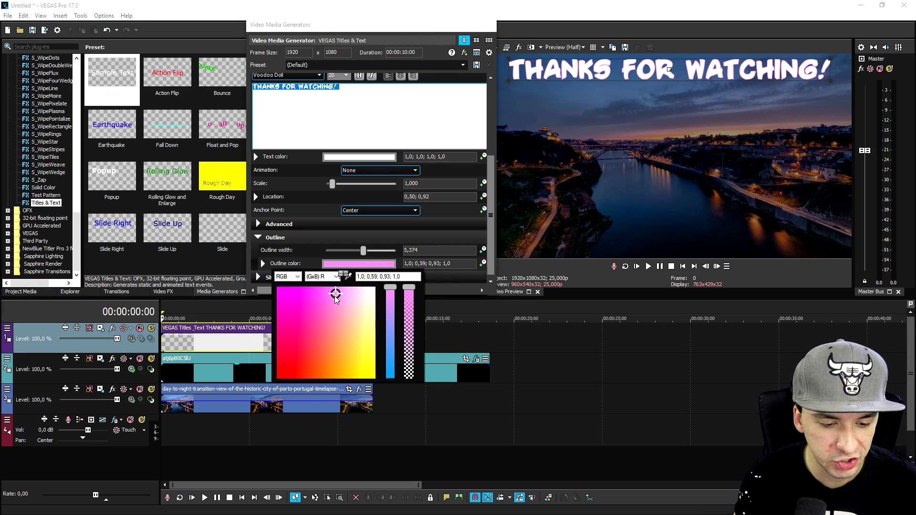
drag(390, 292, 394, 415)
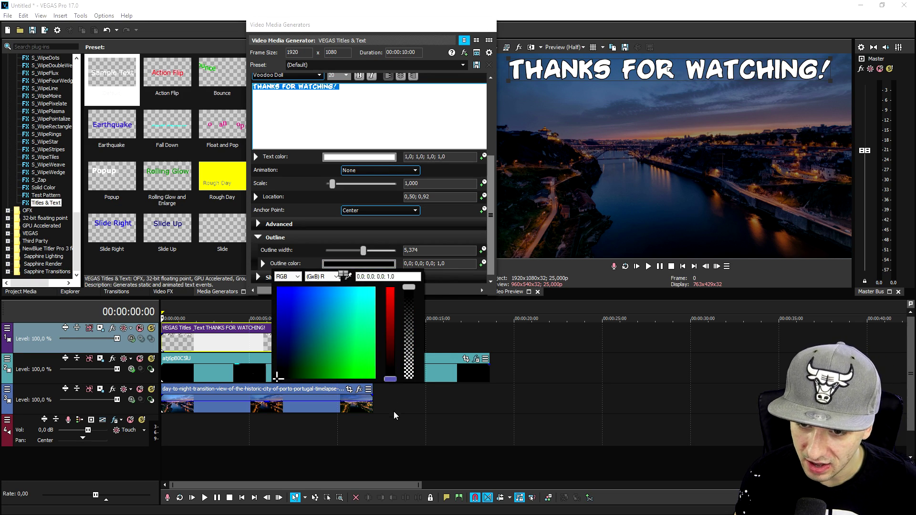
click(595, 130)
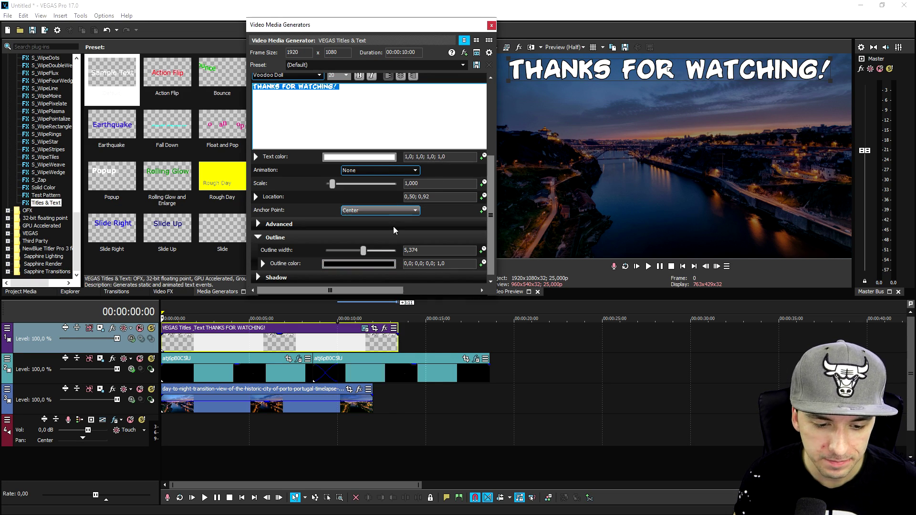
- Add a drop shadow behind the title text
click(259, 278)
scroll(439, 245, down, 1)
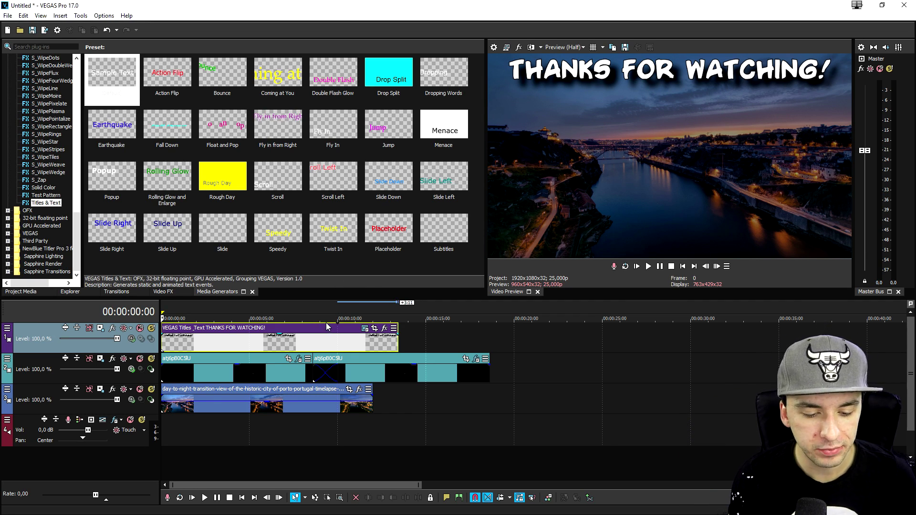
- Shrink the social media logos with Track Motion and place them at the lower centre of the frame
scroll(332, 322, up, 3)
scroll(332, 323, down, 3)
scroll(333, 322, up, 3)
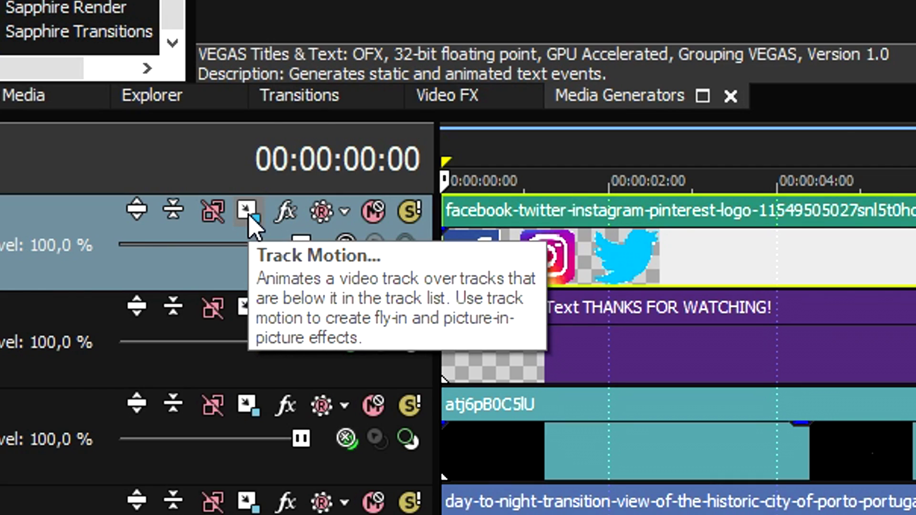
click(247, 212)
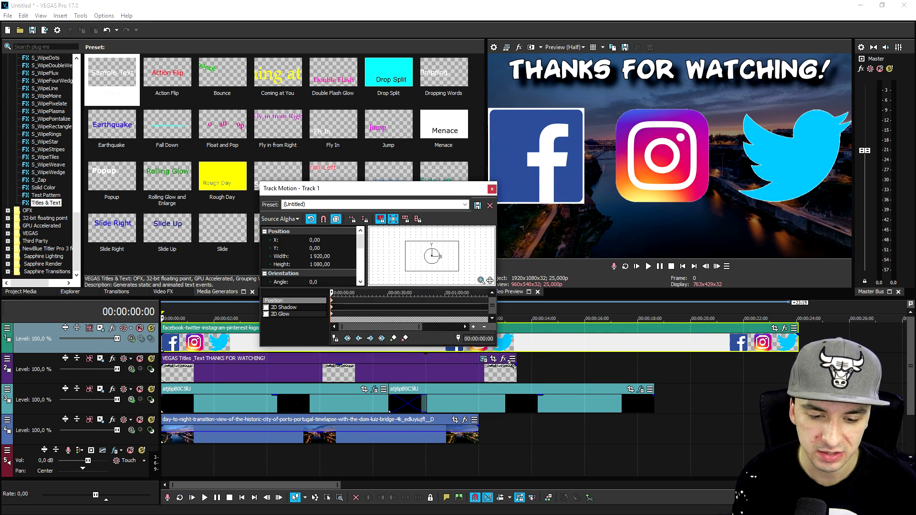
drag(331, 224, 300, 243)
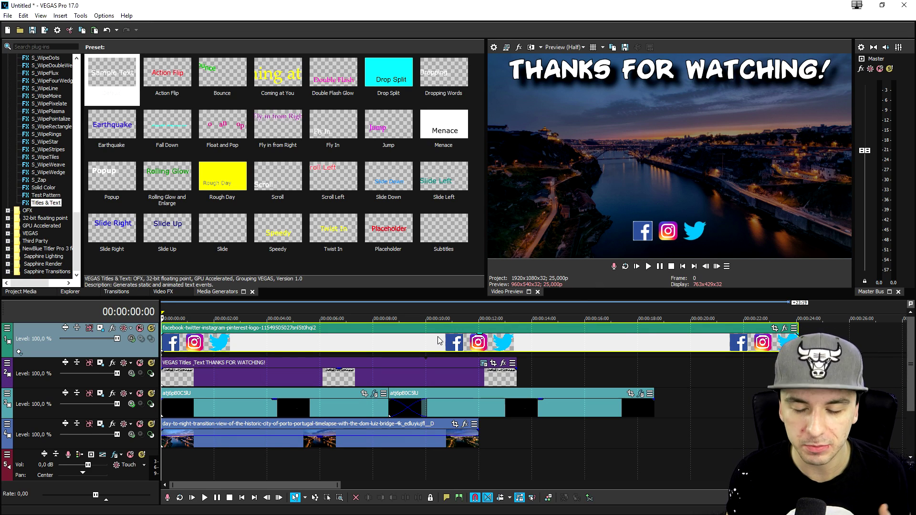
- Paste a duplicate of the title event at the start of a new track above the social media logos
click(396, 376)
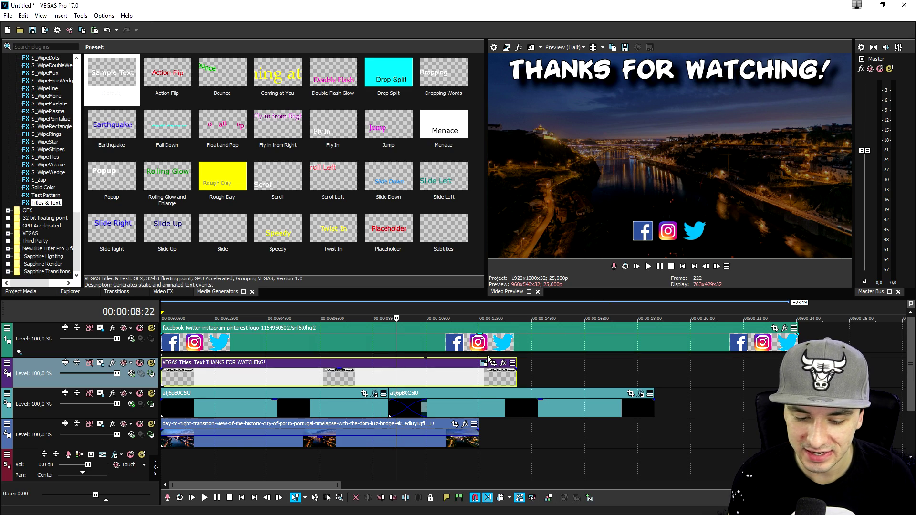
click(415, 378)
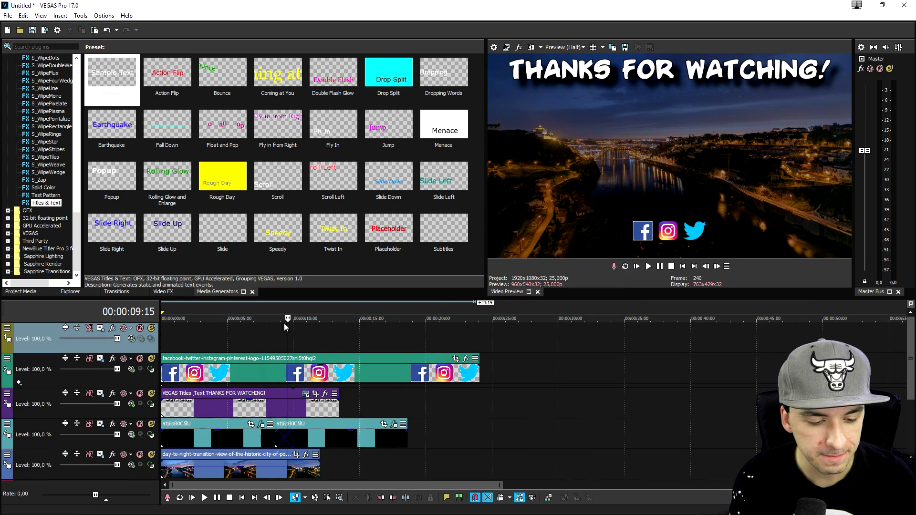
click(219, 336)
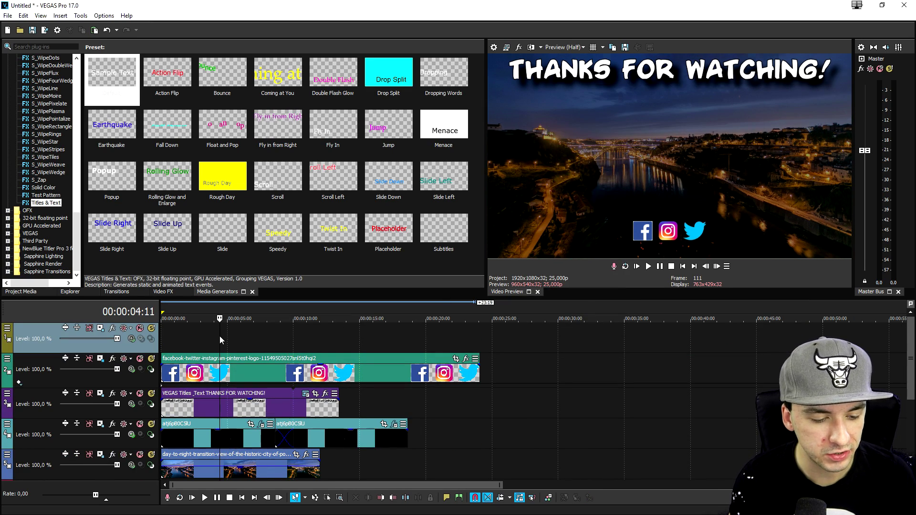
key(ctrl+v)
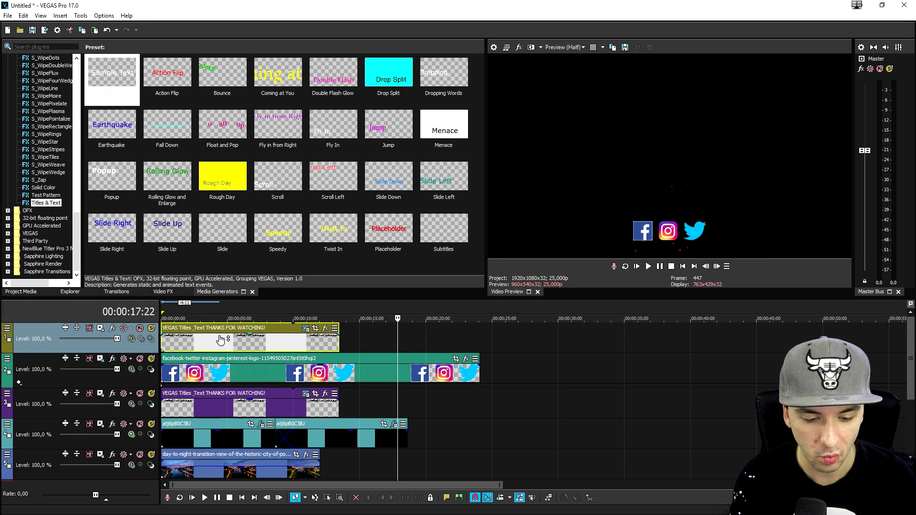
- Replace the text of the copied title on the uppermost track with the creator's social media name
scroll(328, 340, up, 3)
click(281, 339)
scroll(483, 334, down, 2)
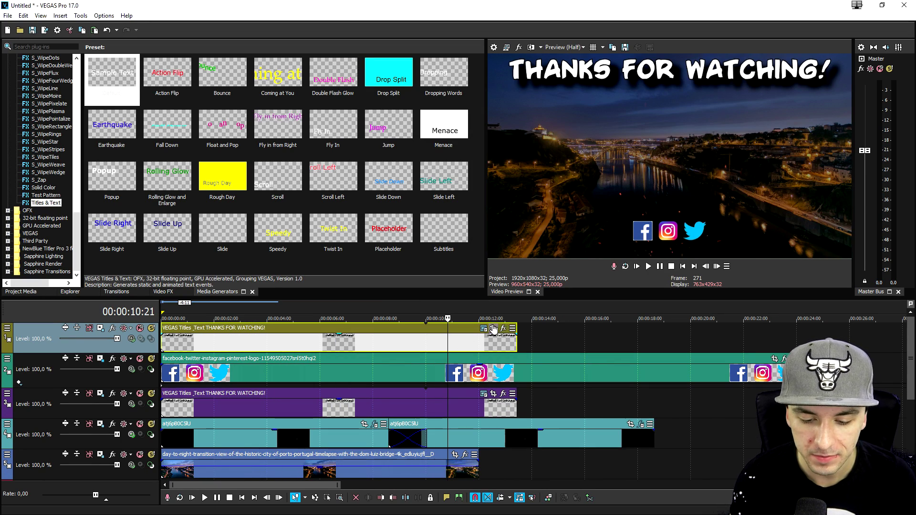
click(484, 332)
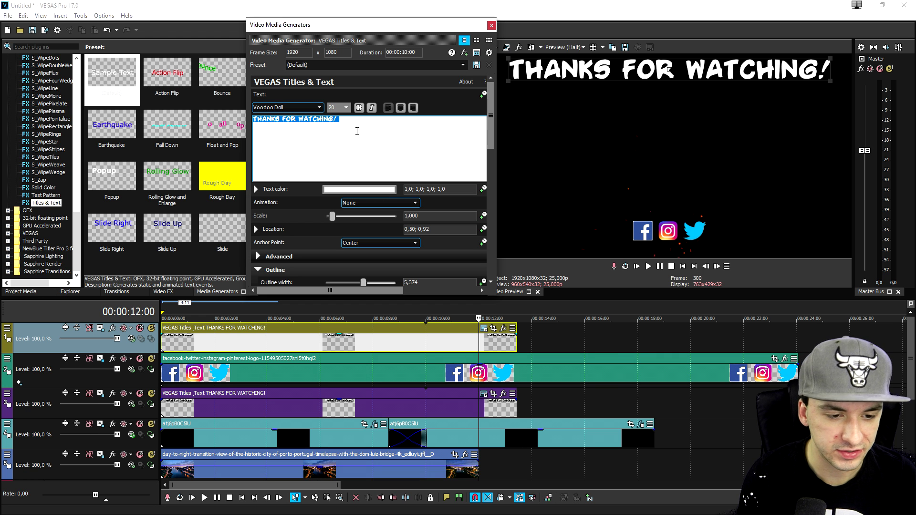
text(ALE)
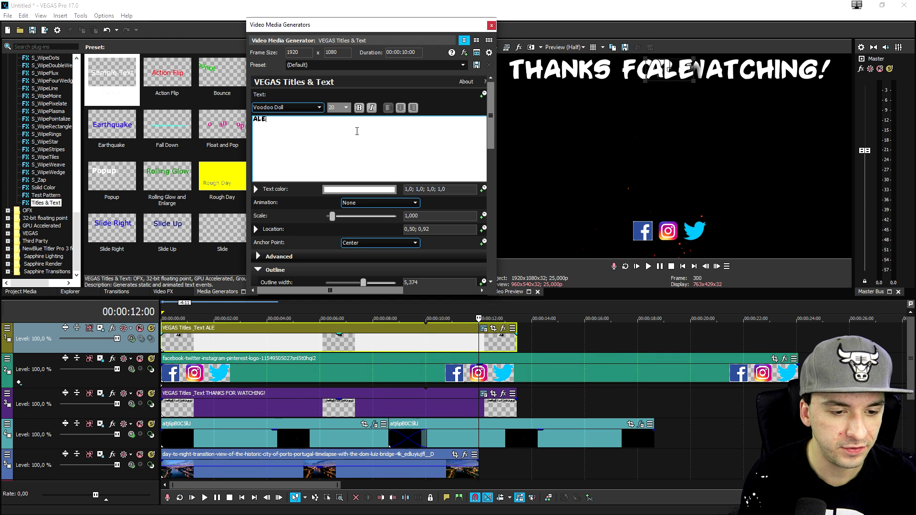
text(XHALFORD)
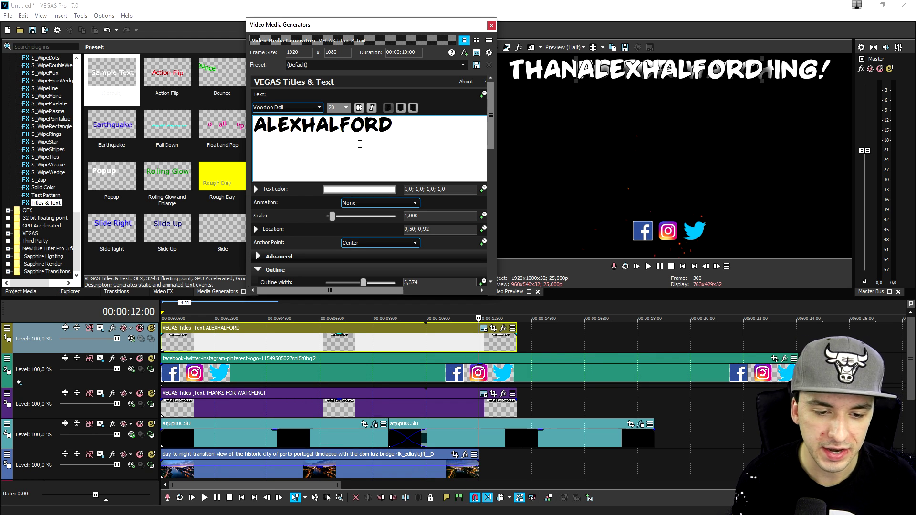
- Reduce the name text's scale to about 0,386 and set its location to 0,50; 0,12
drag(332, 216, 328, 216)
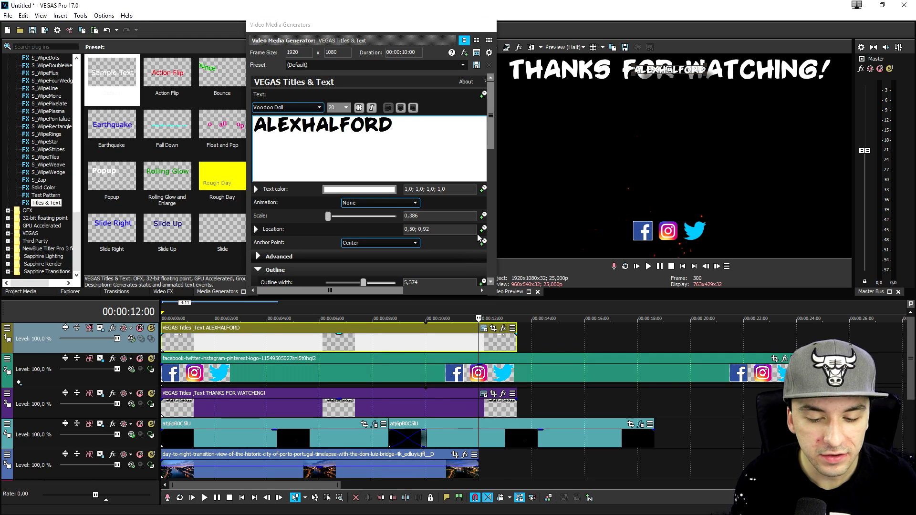
click(456, 229)
key(BackSpace)
key(BackSpace)
text(12)
key(Return)
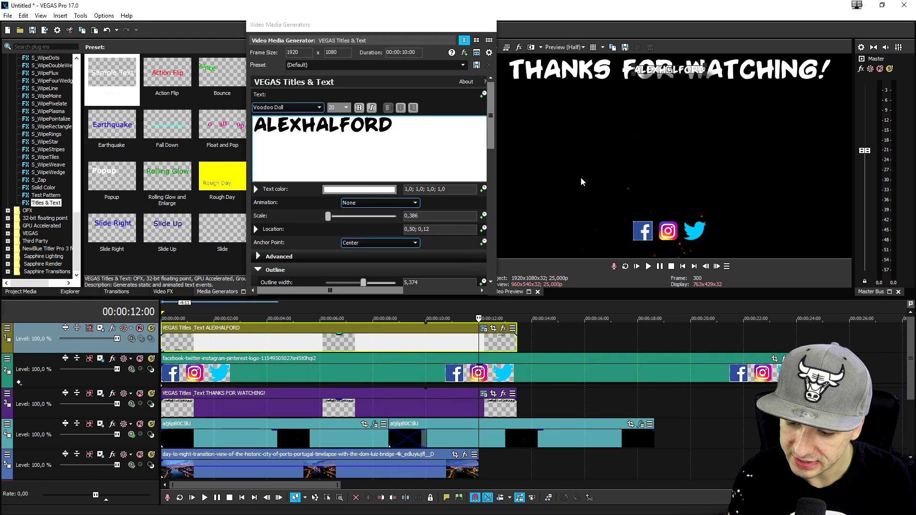